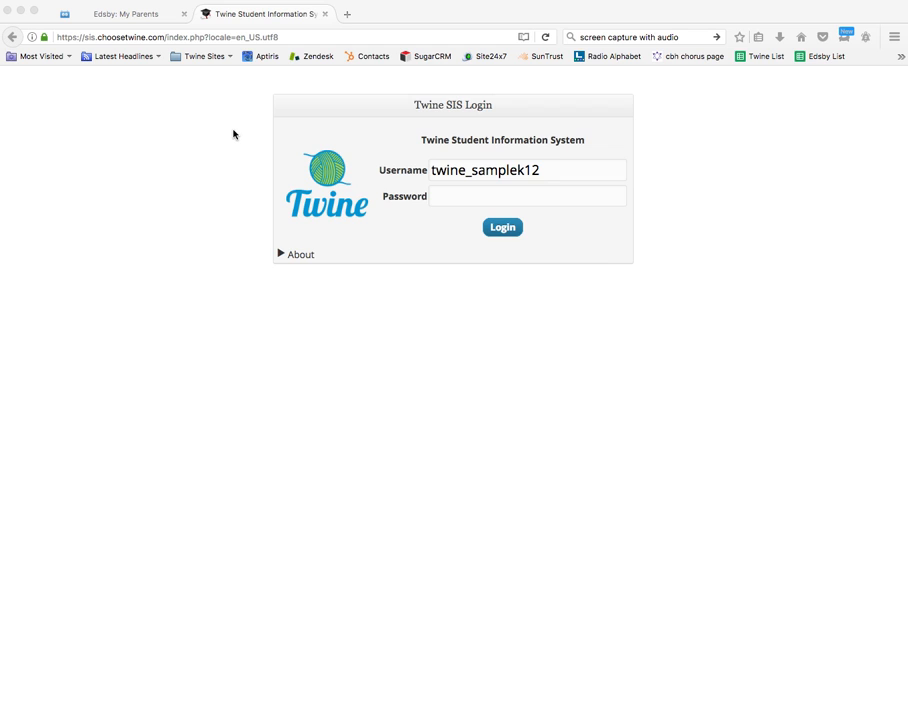
- Log in to the sample school's administrator account with its password
left_click(436, 195)
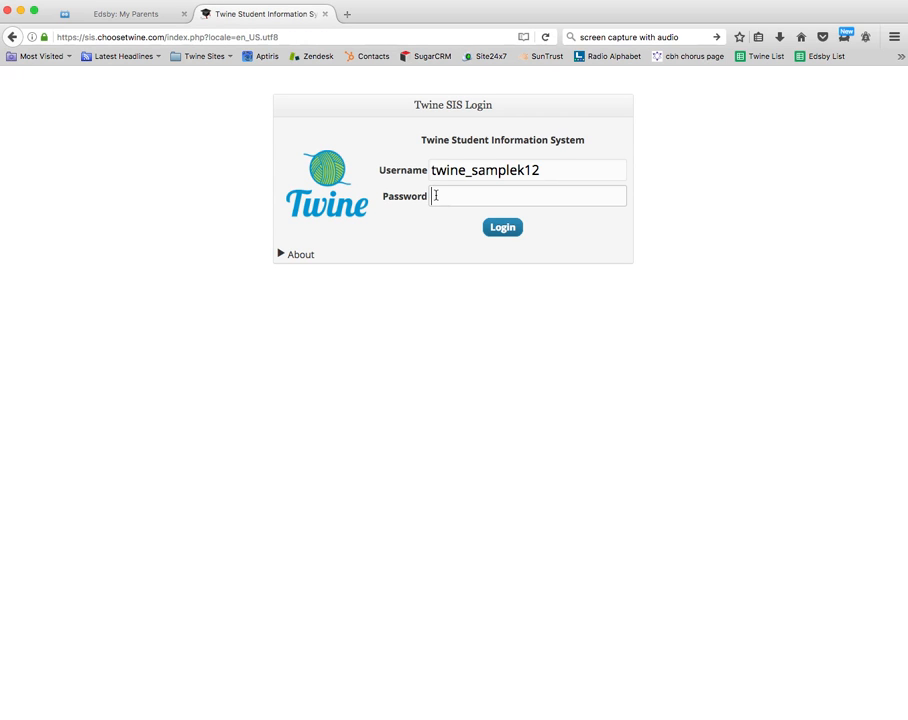
type("••••••••••")
left_click(501, 228)
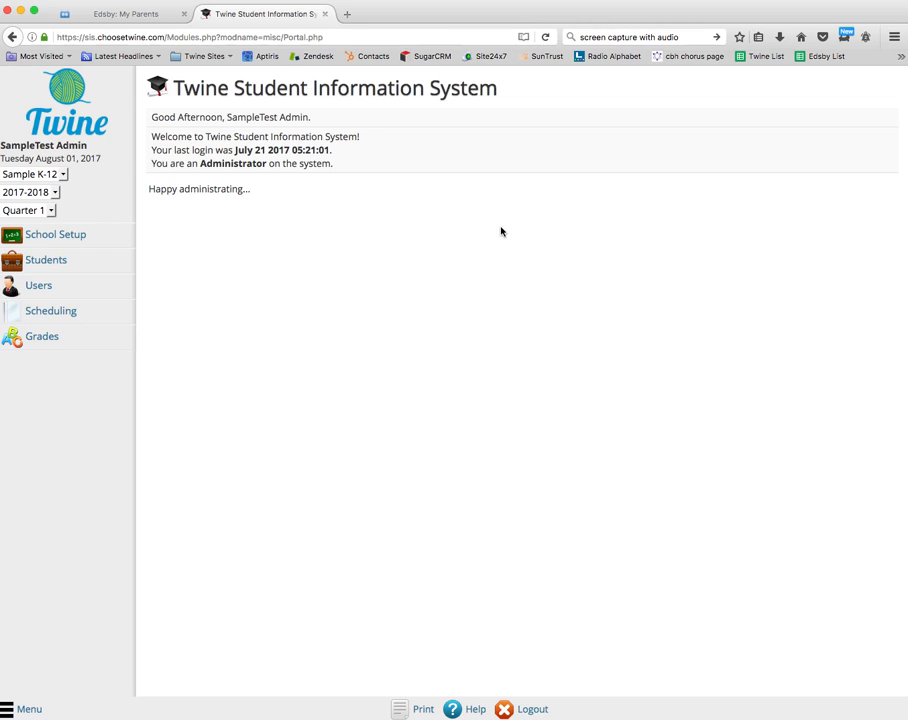
- Open a blank Add a Student form from the Students sidebar menu
mouse_move(65, 263)
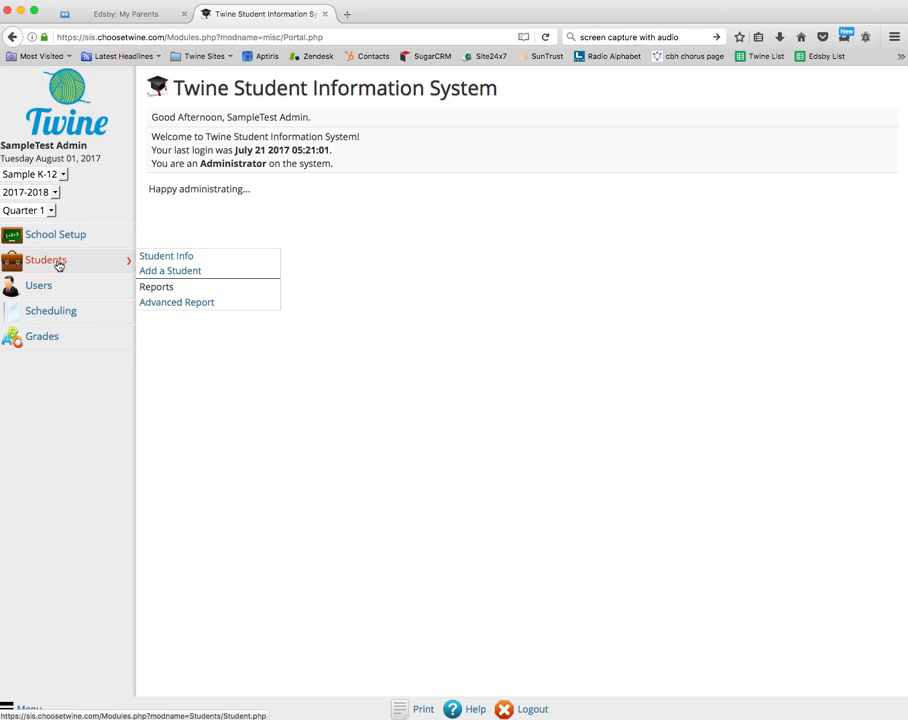
left_click(168, 270)
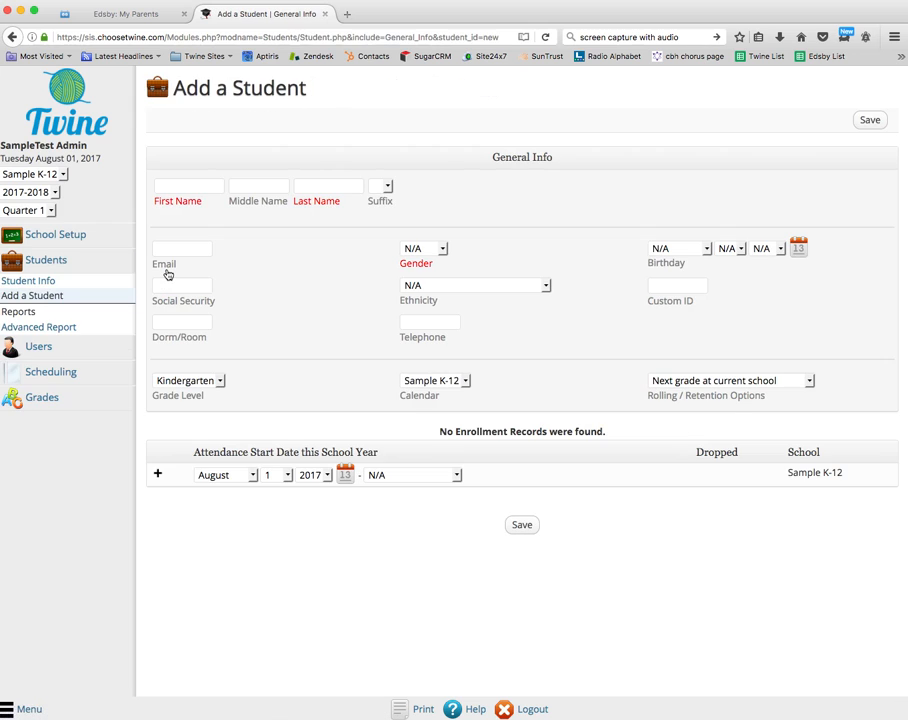
- Create student 'Student One', gender Male, grade level 5, and save the record
left_click(190, 186)
type("Student")
left_click(309, 186)
type("One")
key("Tab")
left_click(443, 249)
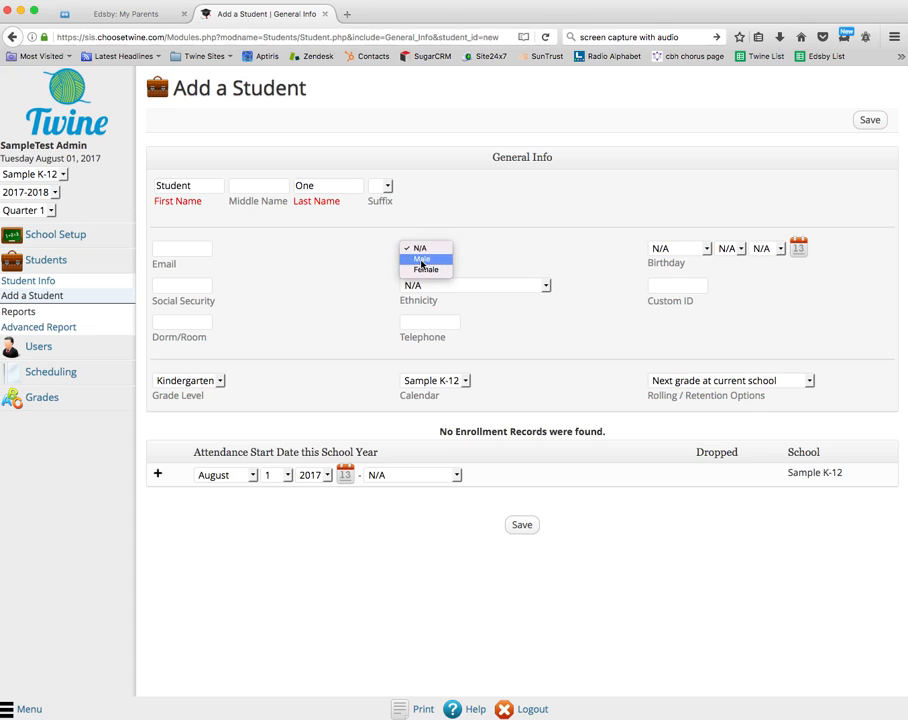
left_click(423, 261)
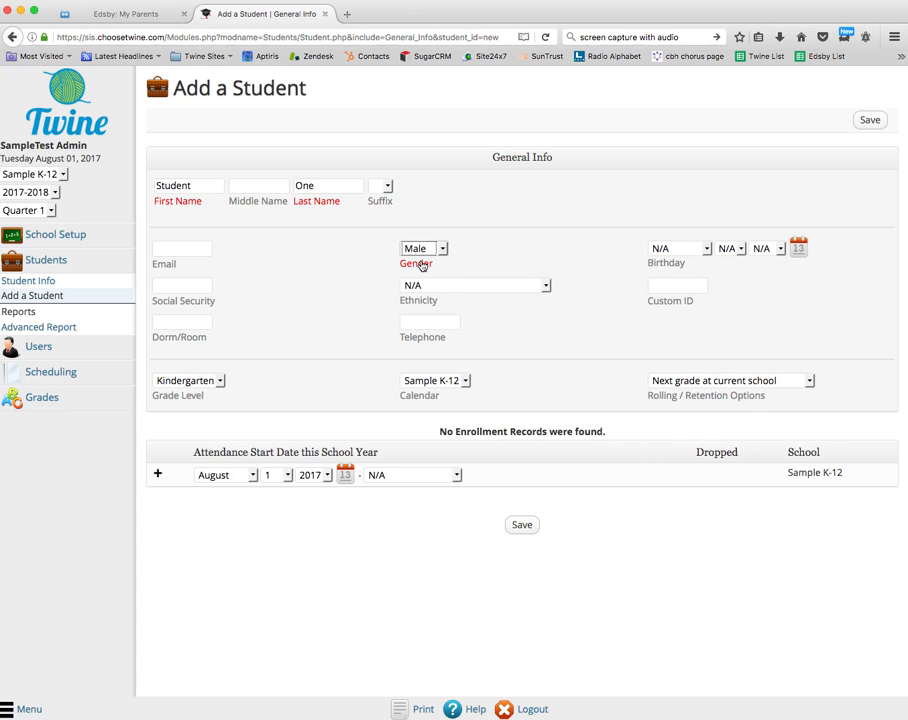
left_click(219, 381)
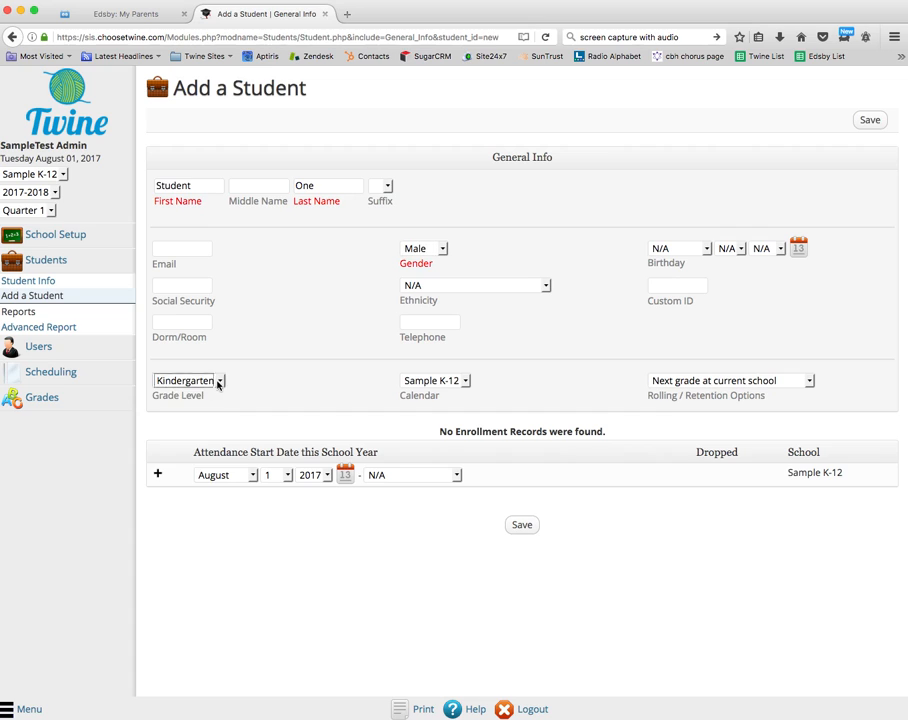
left_click(167, 434)
left_click(521, 527)
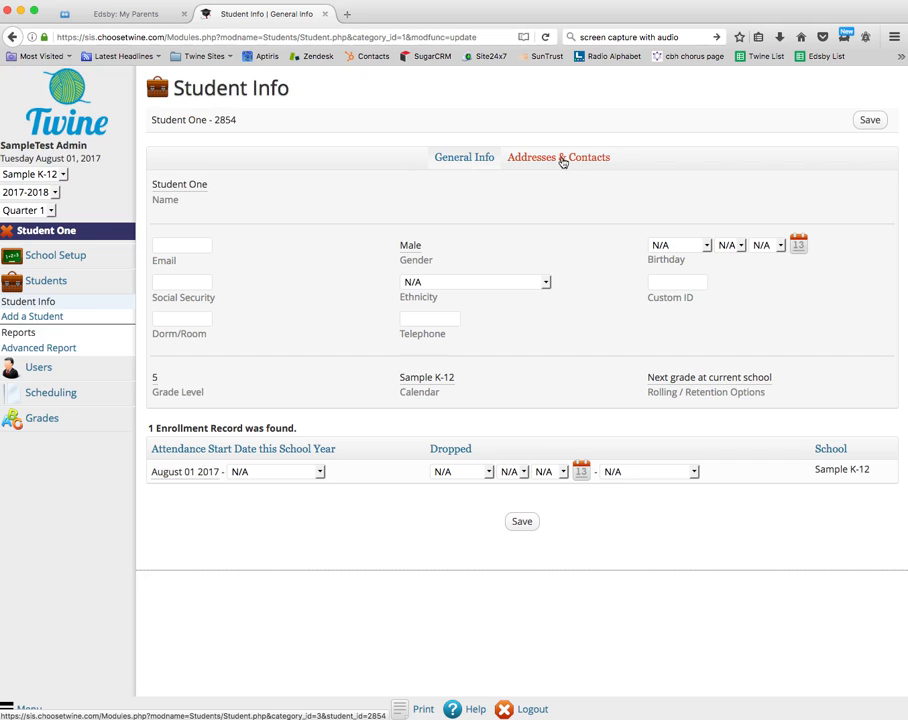
- Start a new address from Student One's Addresses & Contacts tab
left_click(563, 162)
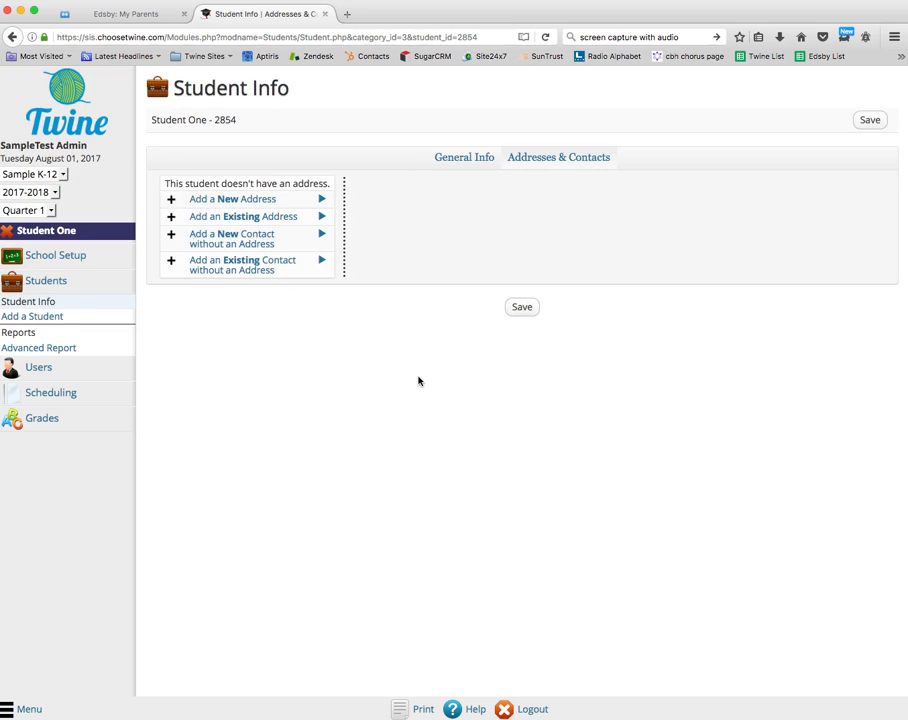
left_click(230, 200)
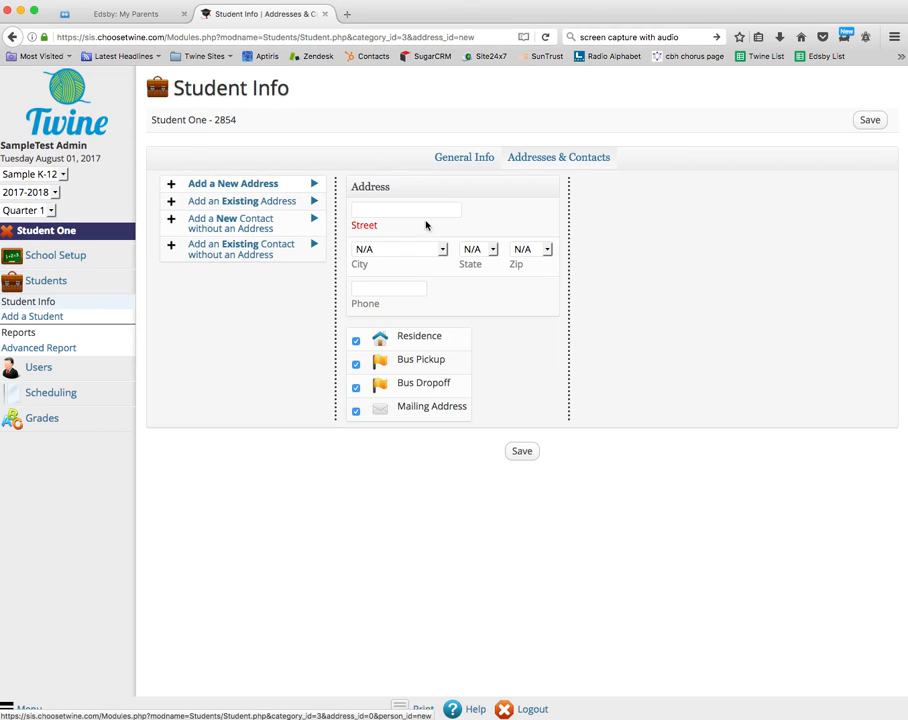
- Enter the street address and type Decatur as a custom city
left_click(387, 206)
type("1234")
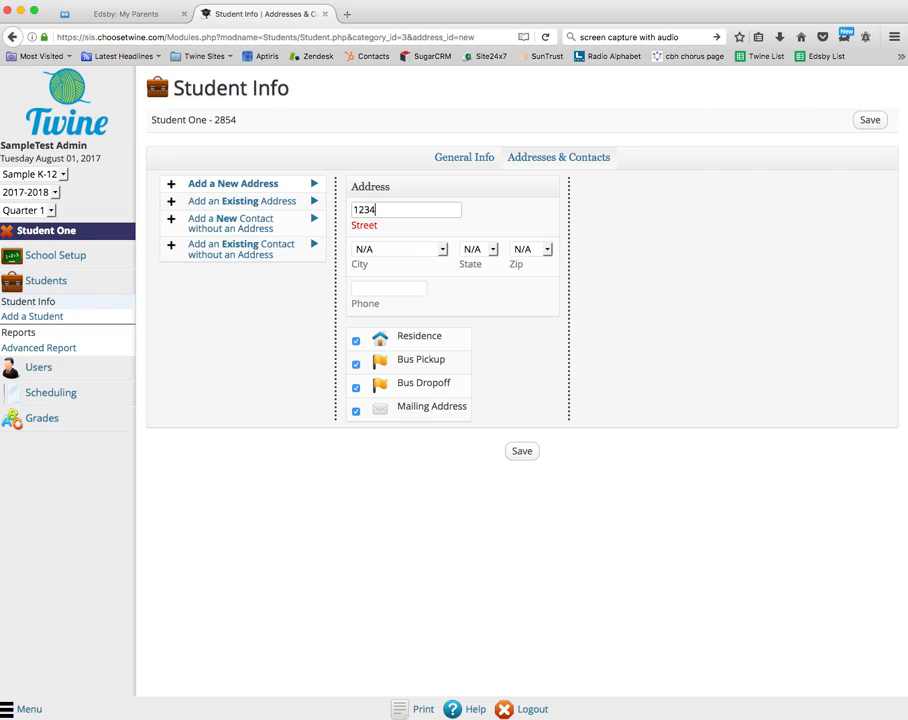
type(" Main Street")
key("Tab")
left_click(440, 255)
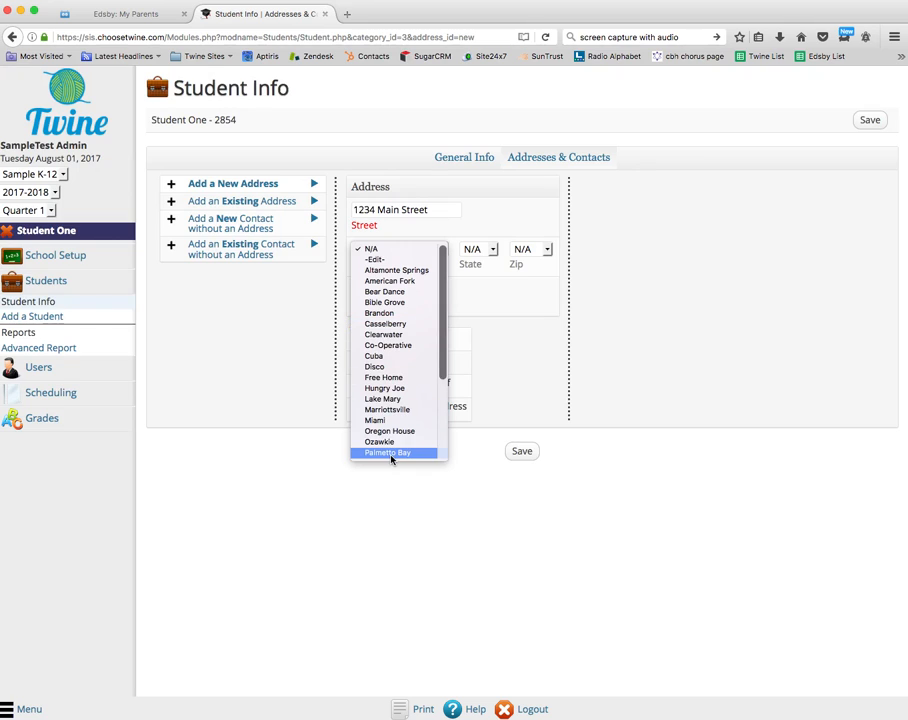
left_click(380, 261)
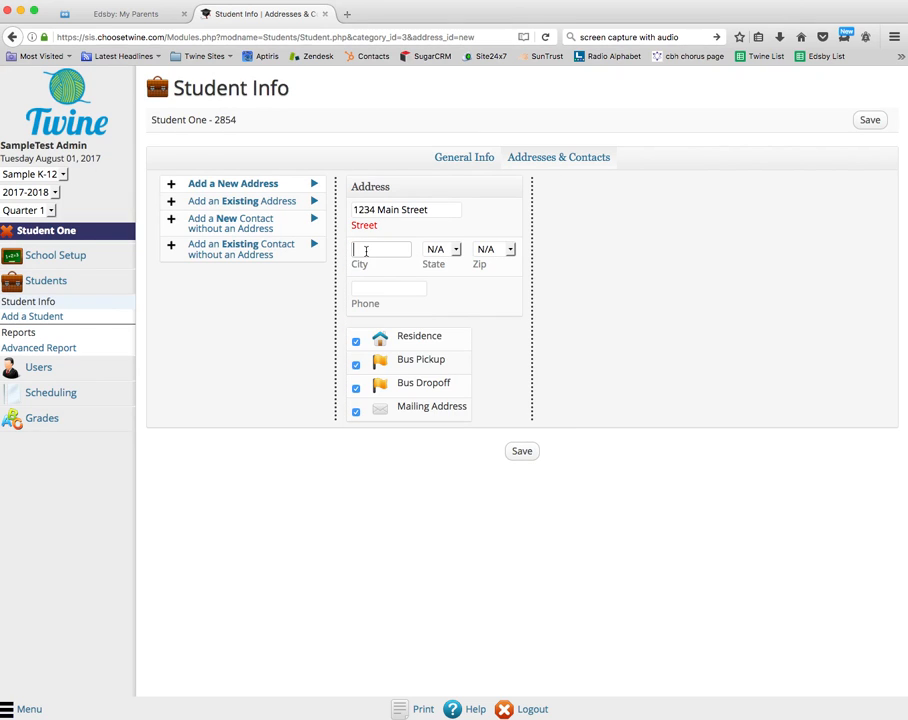
type("Decatur")
- Set state Fl, pick the zip code, enter the phone number, and save the address
left_click(450, 252)
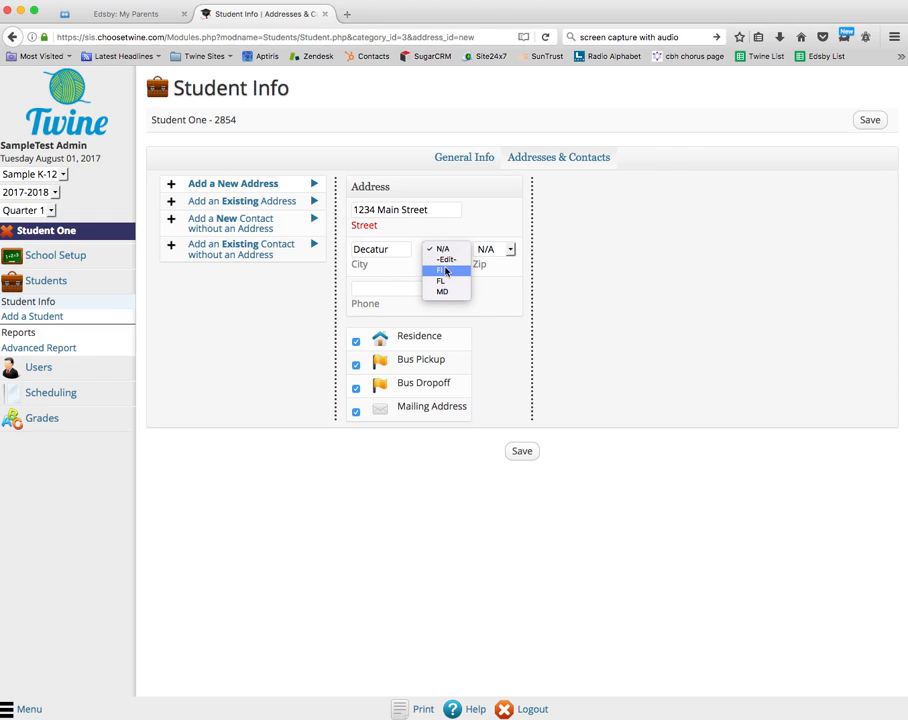
left_click(440, 270)
left_click(500, 251)
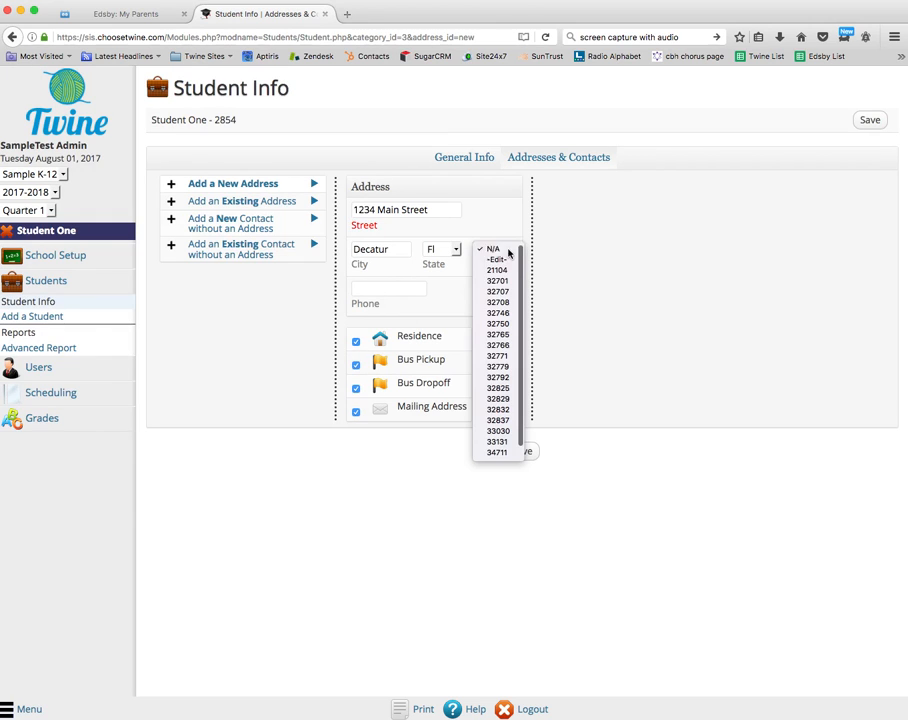
left_click(498, 302)
left_click(370, 290)
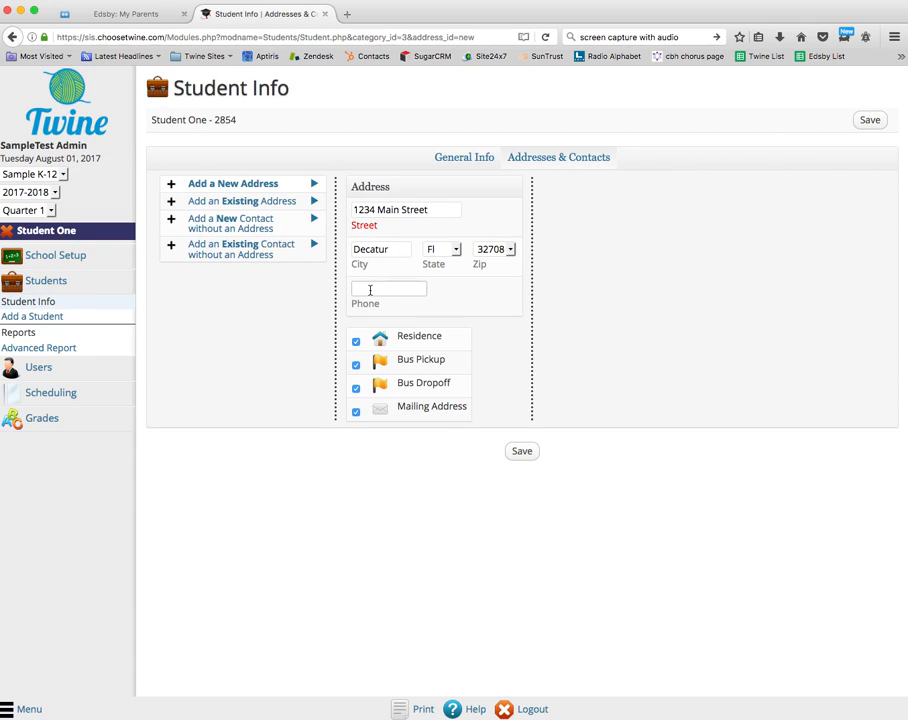
type("555-1234")
left_click(522, 451)
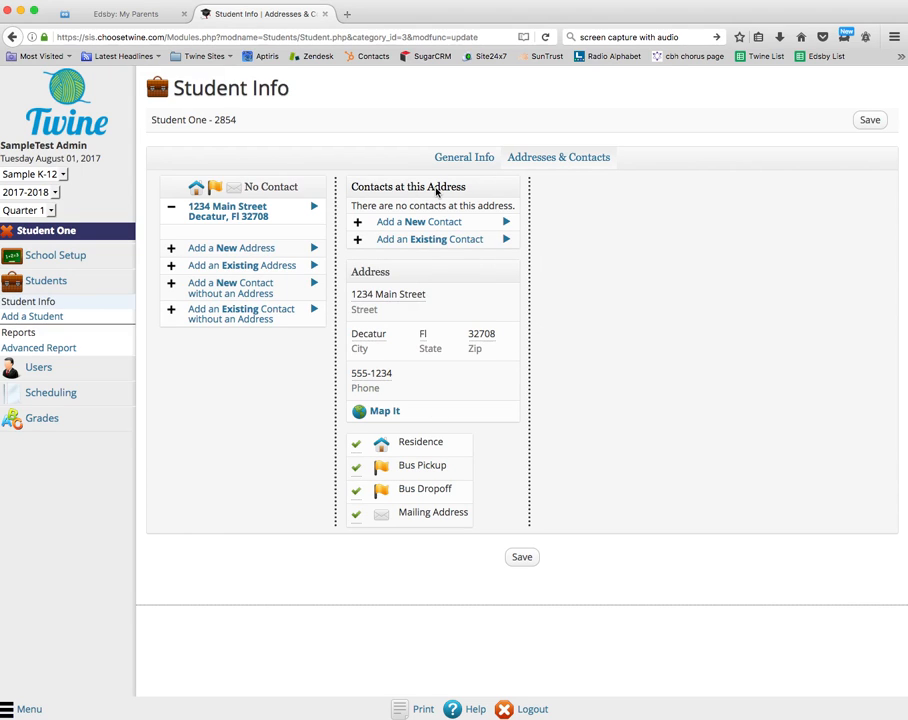
- Add a new contact named 'Parent One' with relation Mother
left_click(416, 224)
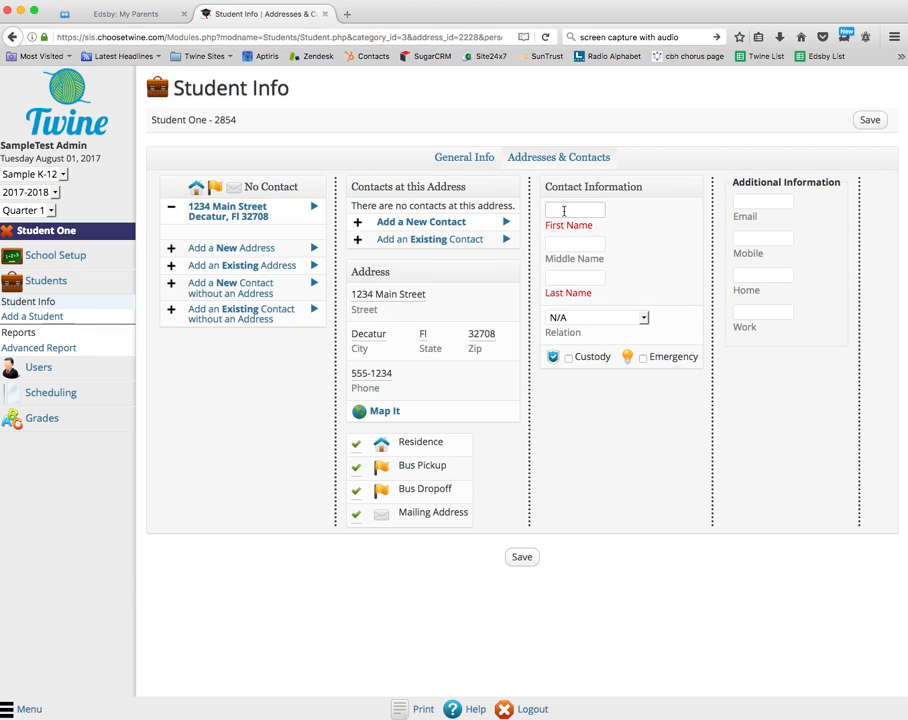
type("Parent")
left_click(576, 277)
type("One")
key("Tab")
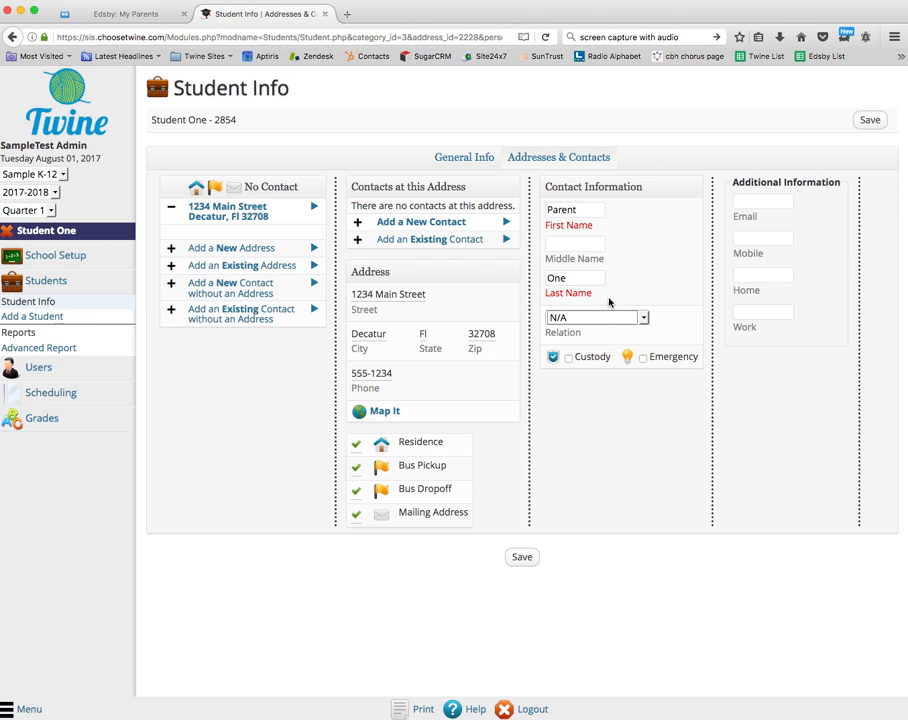
left_click(645, 318)
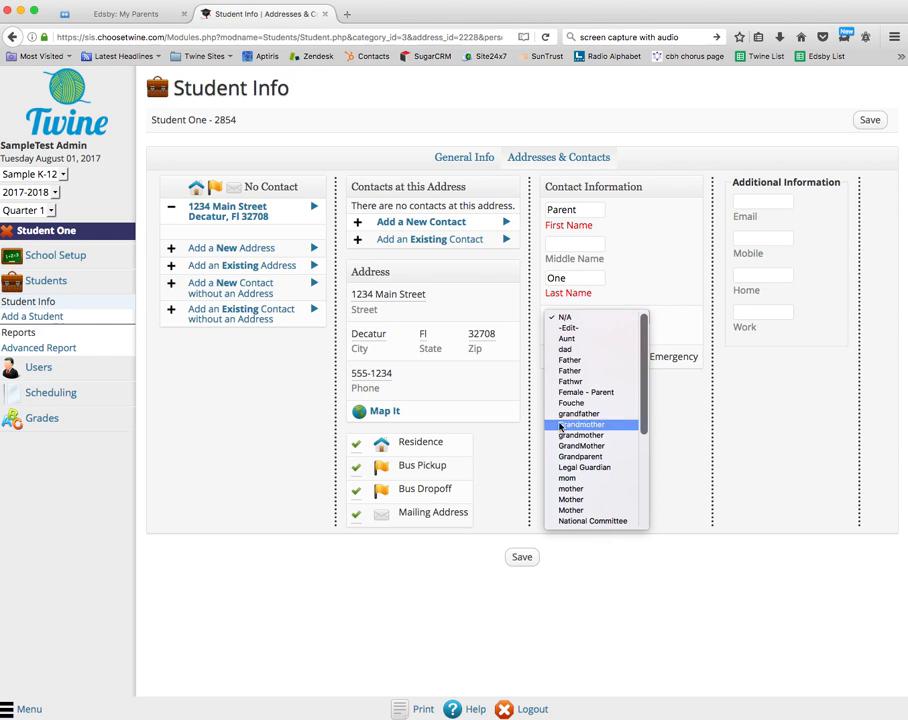
left_click(571, 500)
- Fill in the contact's e-mail and mobile number, then save the contact
left_click(762, 205)
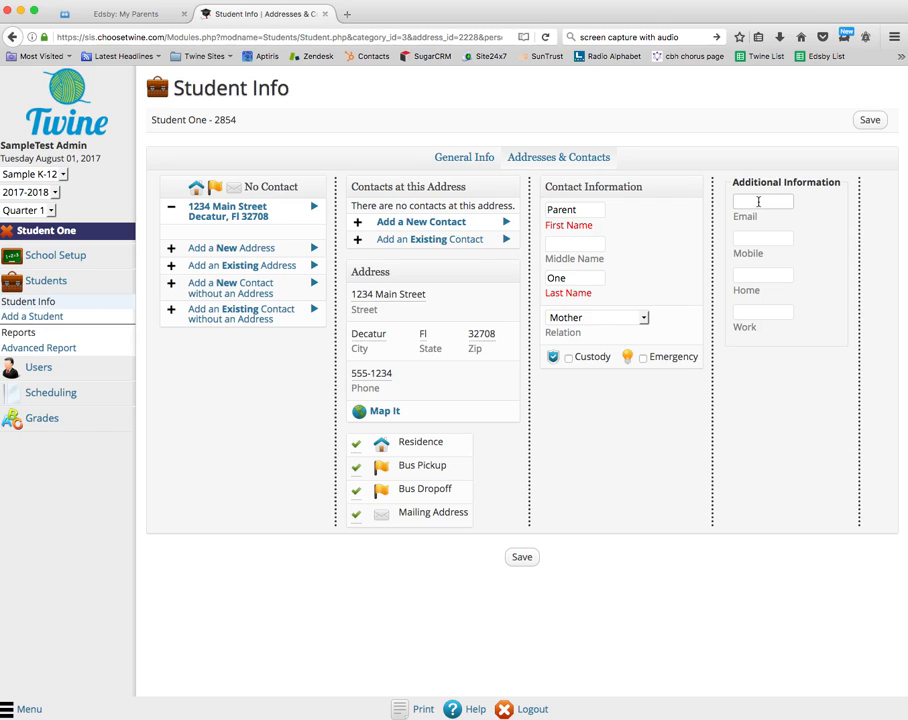
key("Tab")
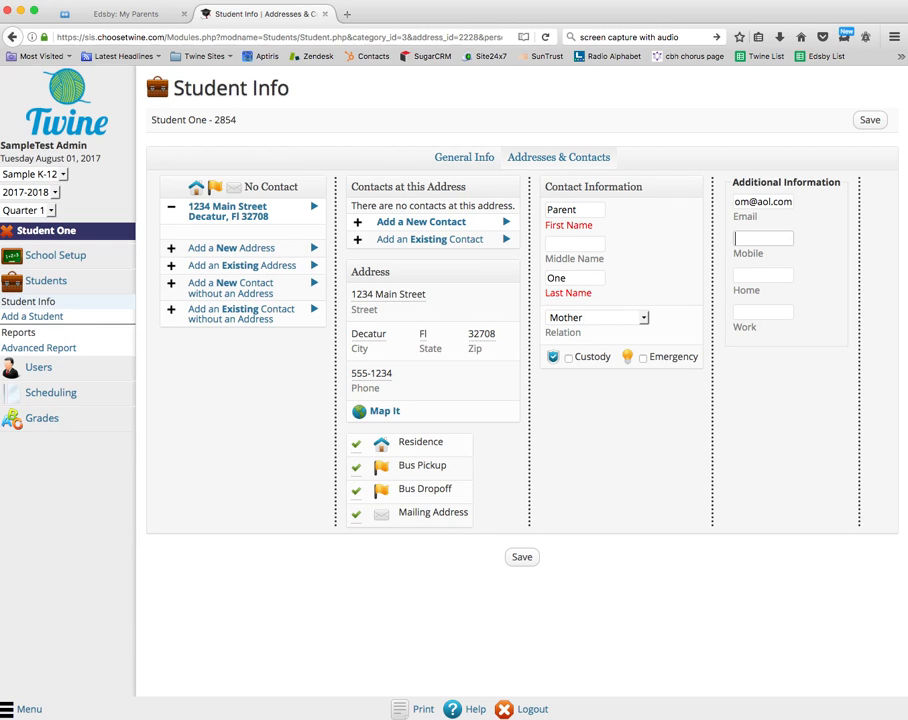
type("123.555.45566")
key("BackSpace")
left_click(869, 120)
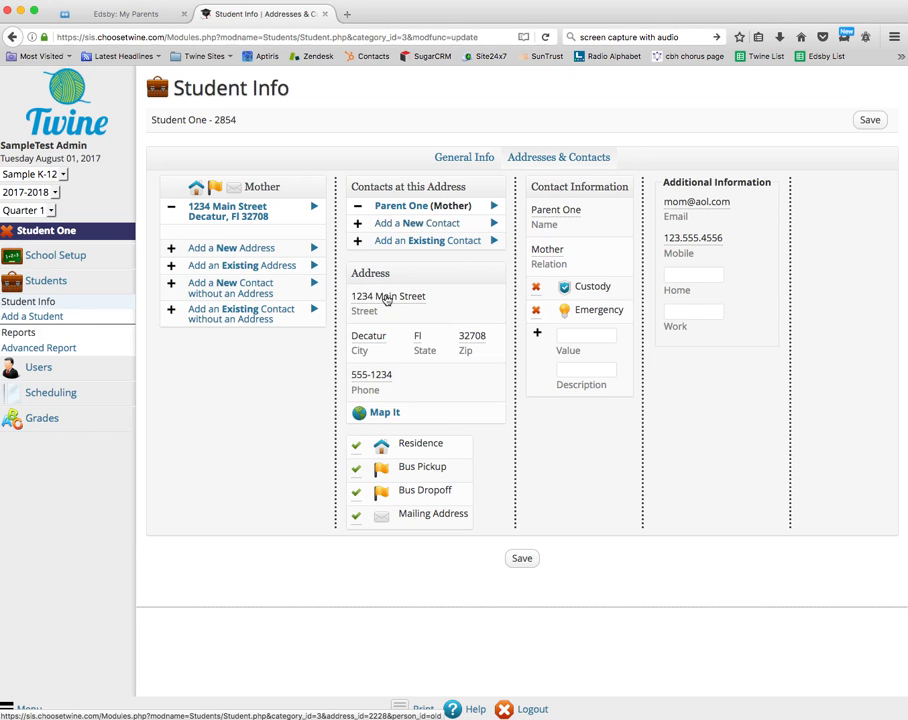
- Add another contact named 'Paren Two' with relation Father
left_click(408, 224)
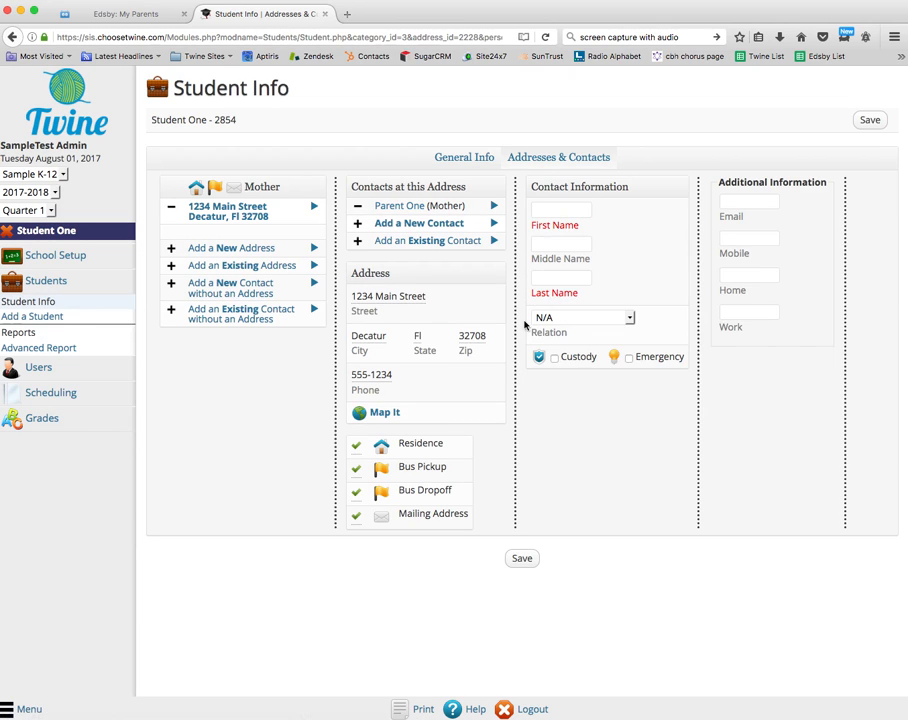
left_click(540, 209)
type("Paren")
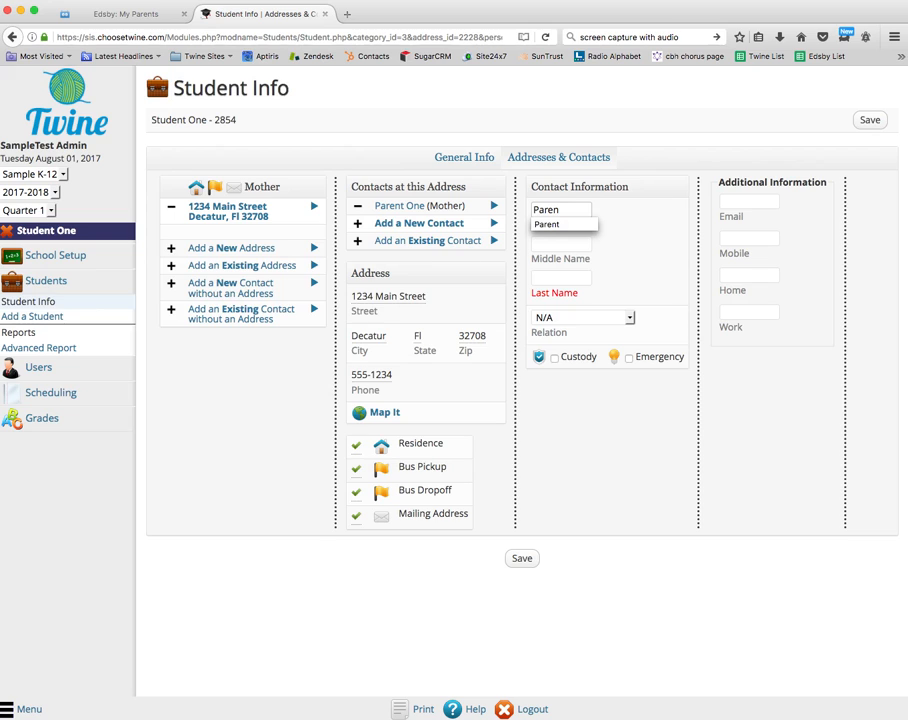
left_click(585, 277)
type("Two")
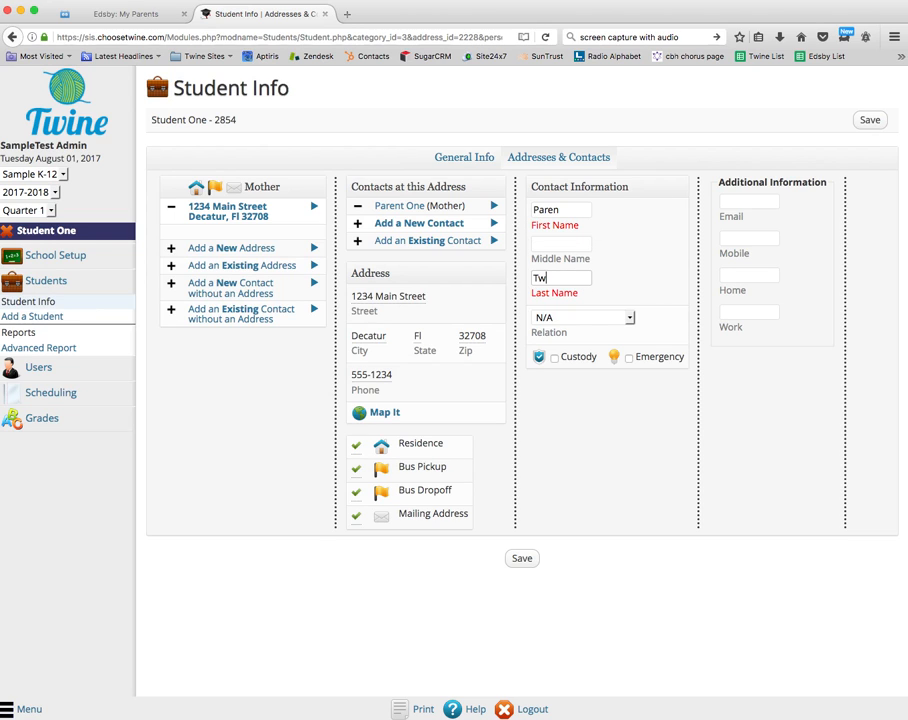
key("Tab")
left_click(629, 317)
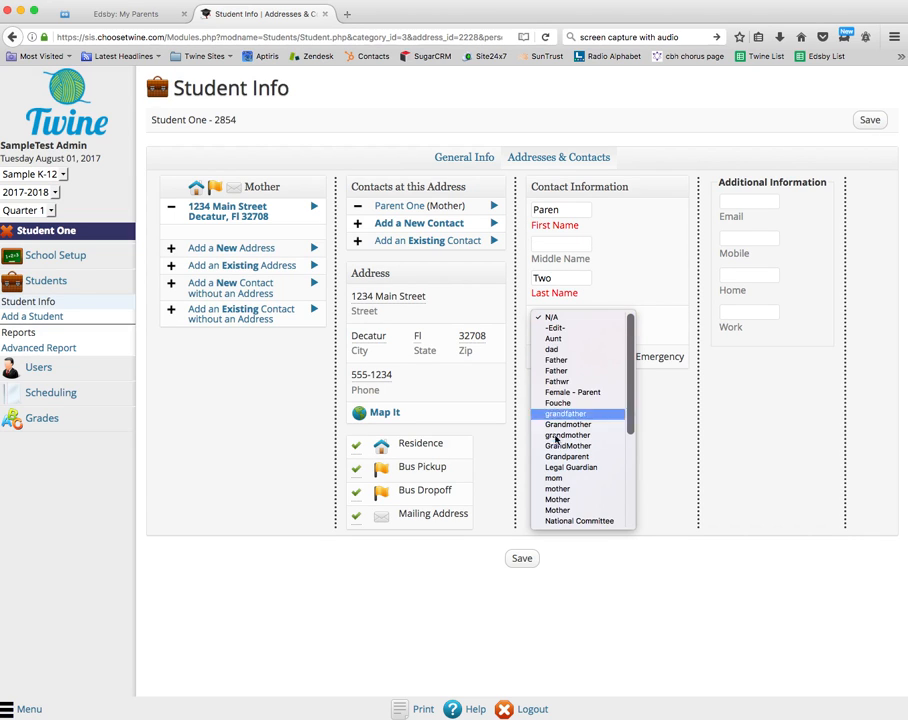
left_click(565, 371)
- Enter the Father contact's e-mail and mobile number and save it
left_click(744, 198)
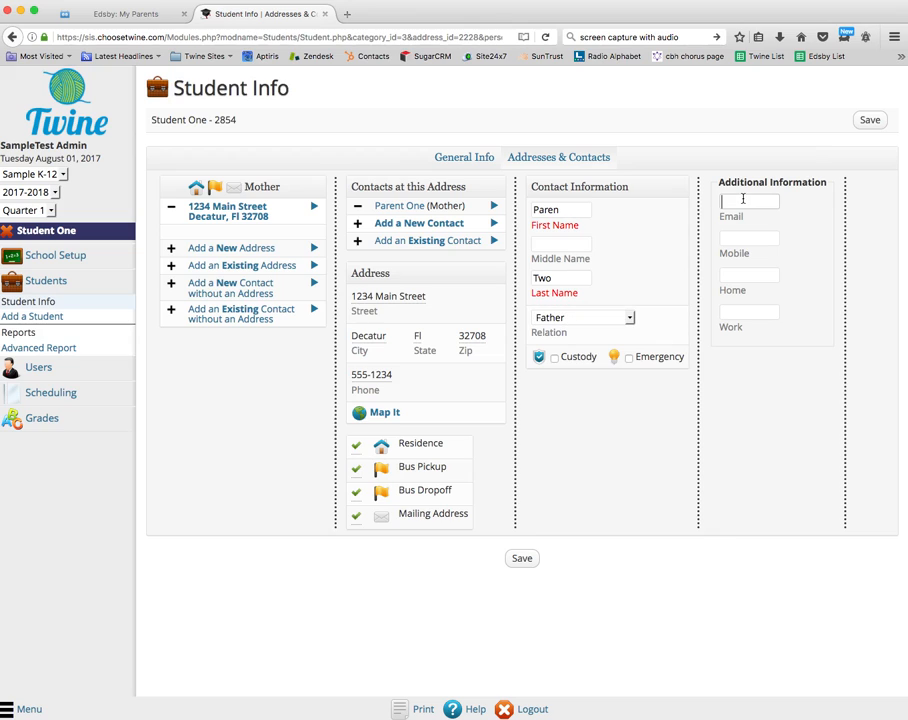
key("Tab")
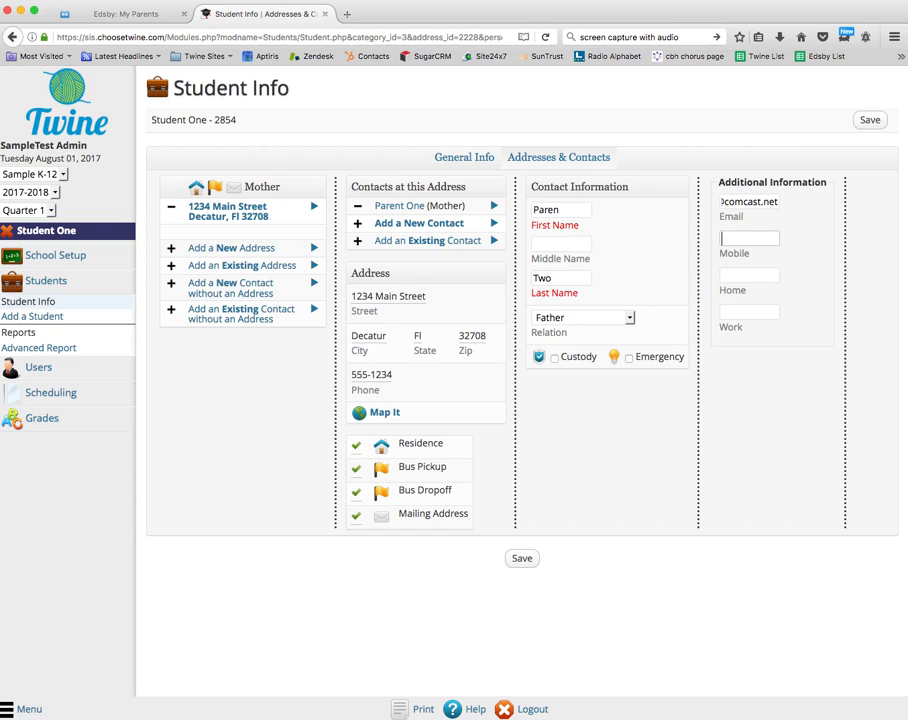
type("345.555.5677")
left_click(872, 124)
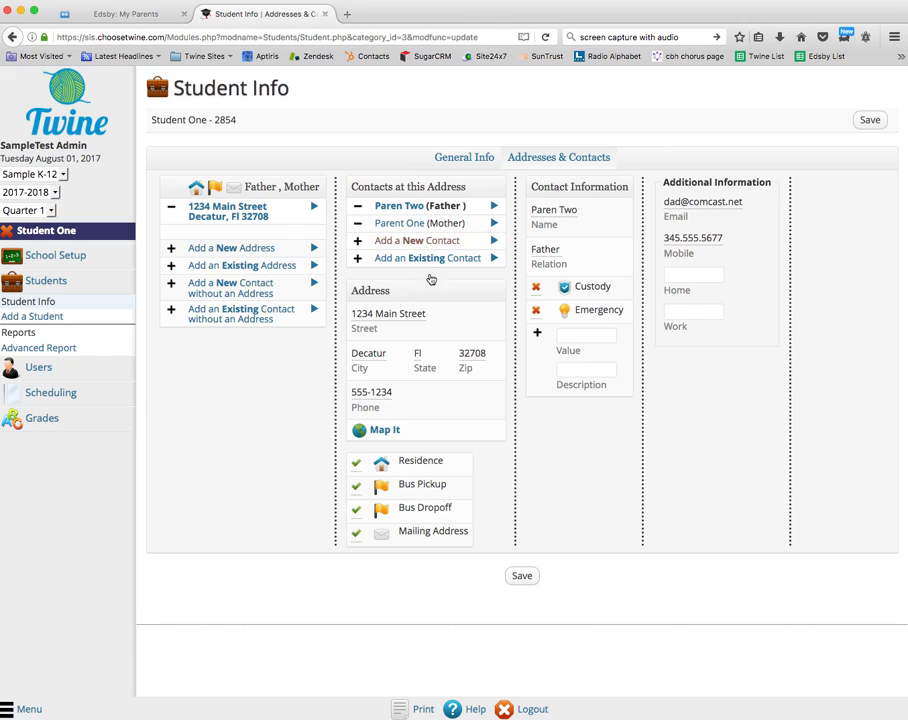
left_click(521, 576)
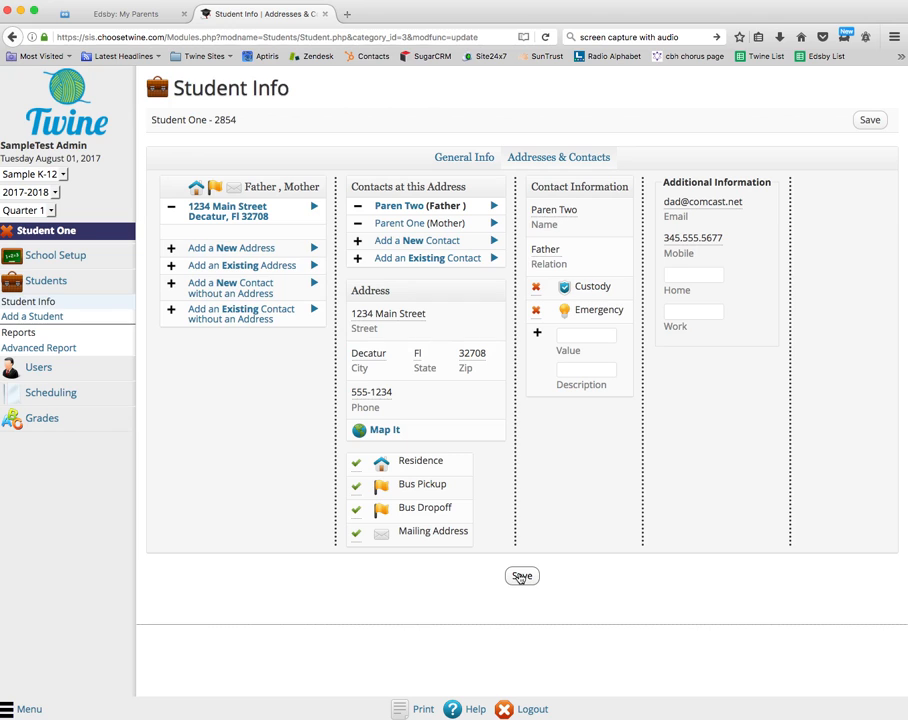
- Start a new student and enter the name 'Student Two'
left_click(33, 318)
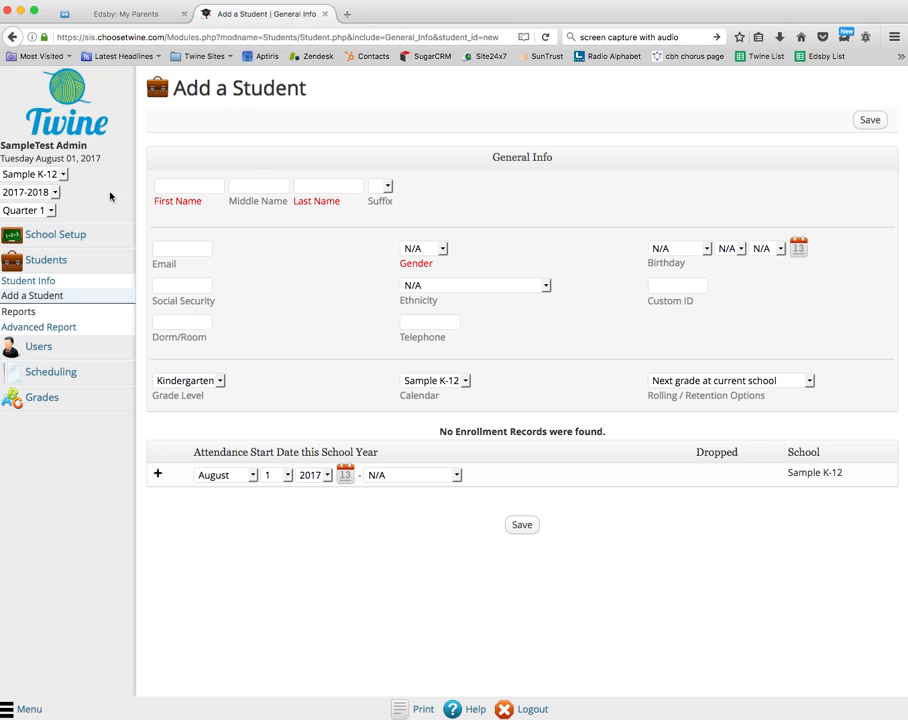
left_click(163, 189)
type("Student")
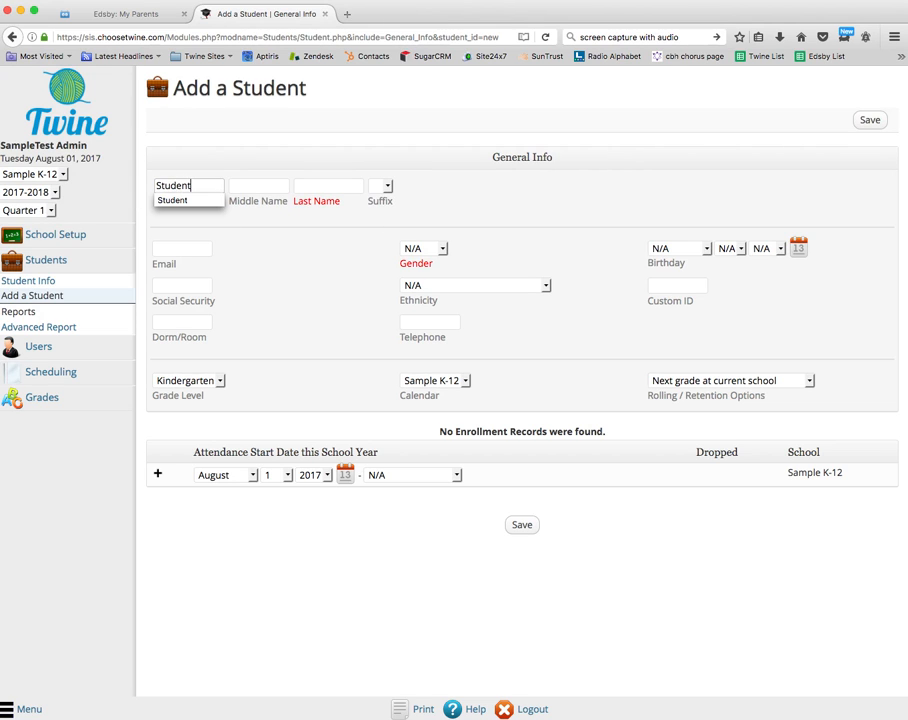
left_click(298, 185)
type("Two")
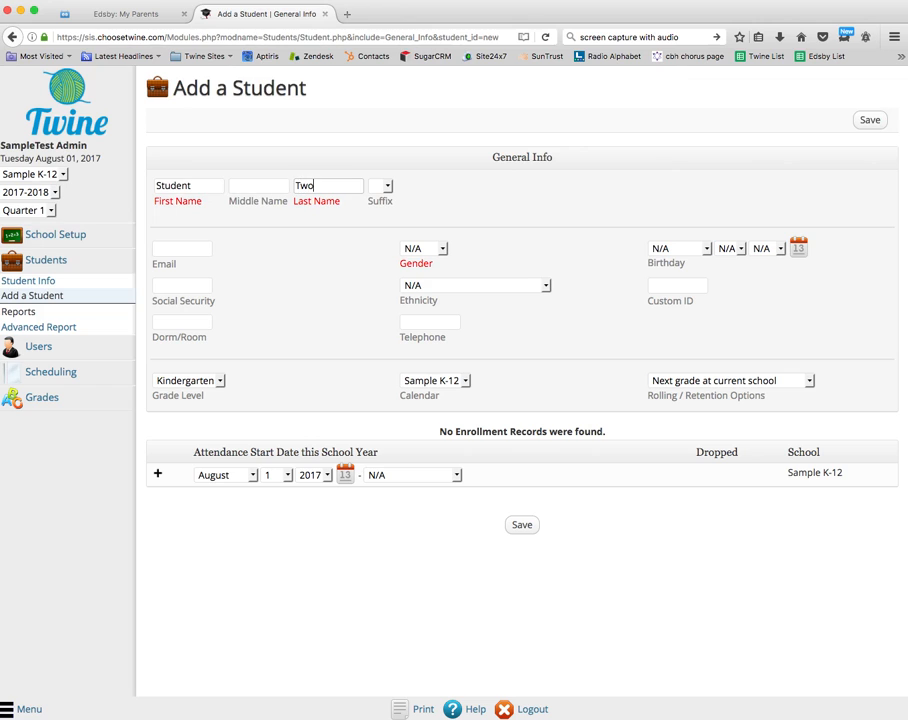
- Set gender Female and grade level 3, then save the student
left_click(426, 248)
left_click(425, 269)
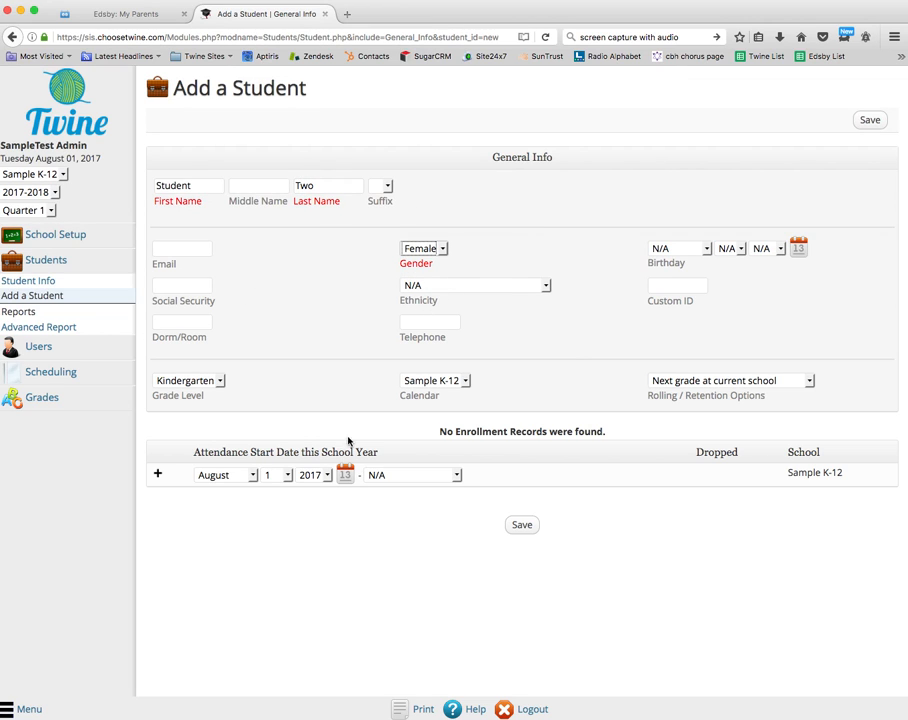
left_click(220, 381)
left_click(190, 383)
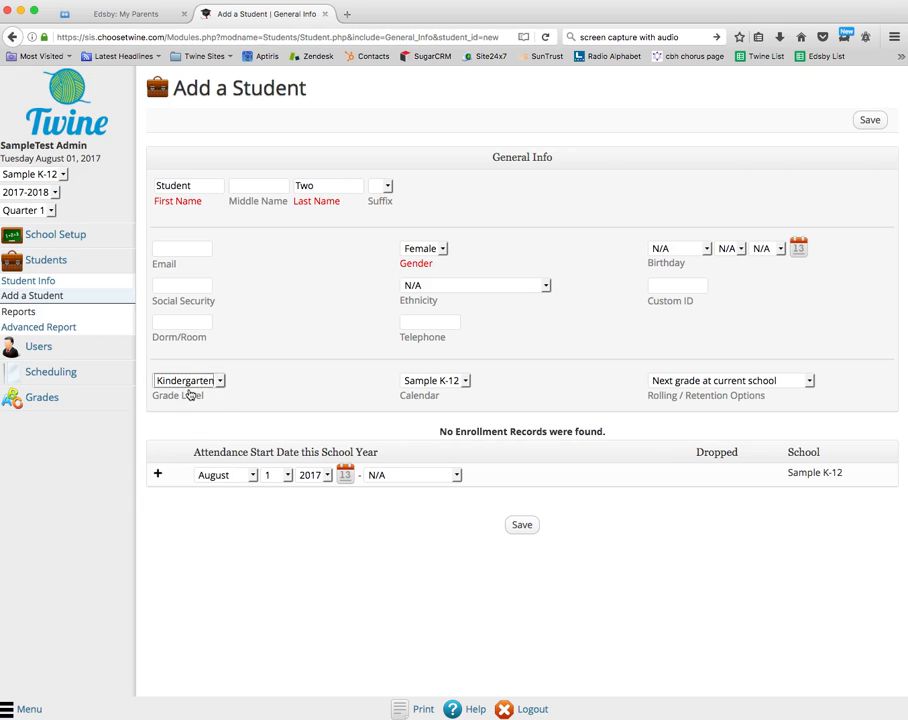
left_click(188, 384)
left_click(518, 527)
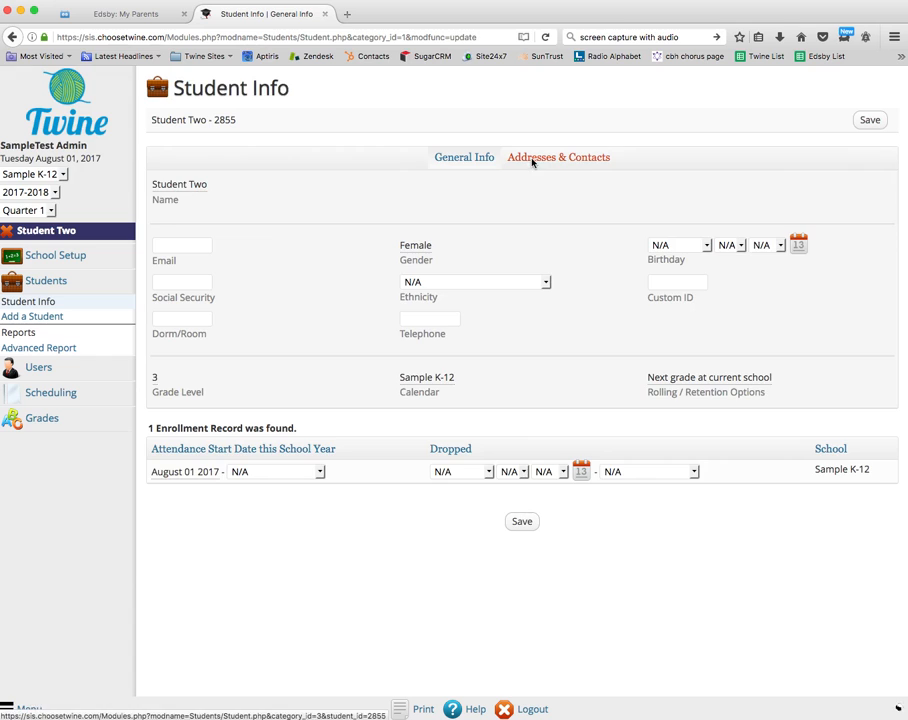
- Begin adding an existing address from Student Two's Addresses & Contacts tab
left_click(533, 161)
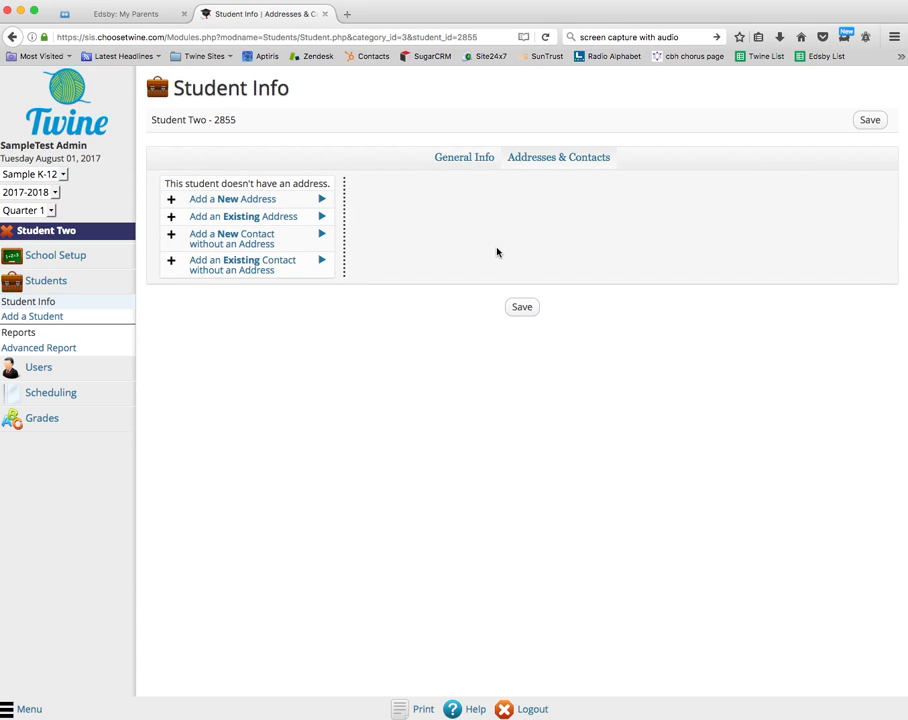
left_click(245, 218)
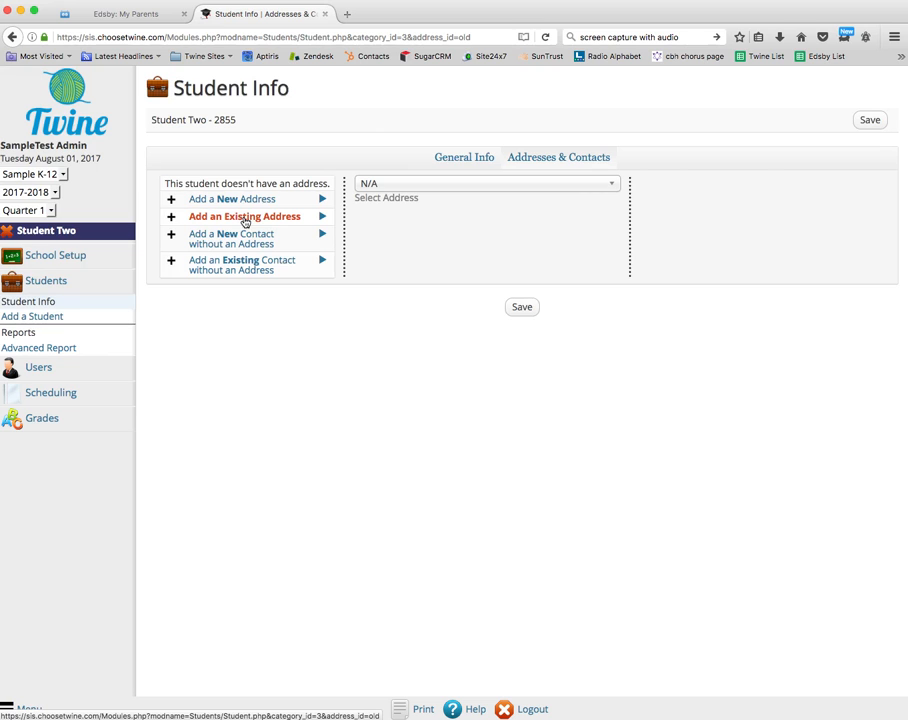
- Select the saved Main Street, Decatur, Fl address and save the link
left_click(567, 188)
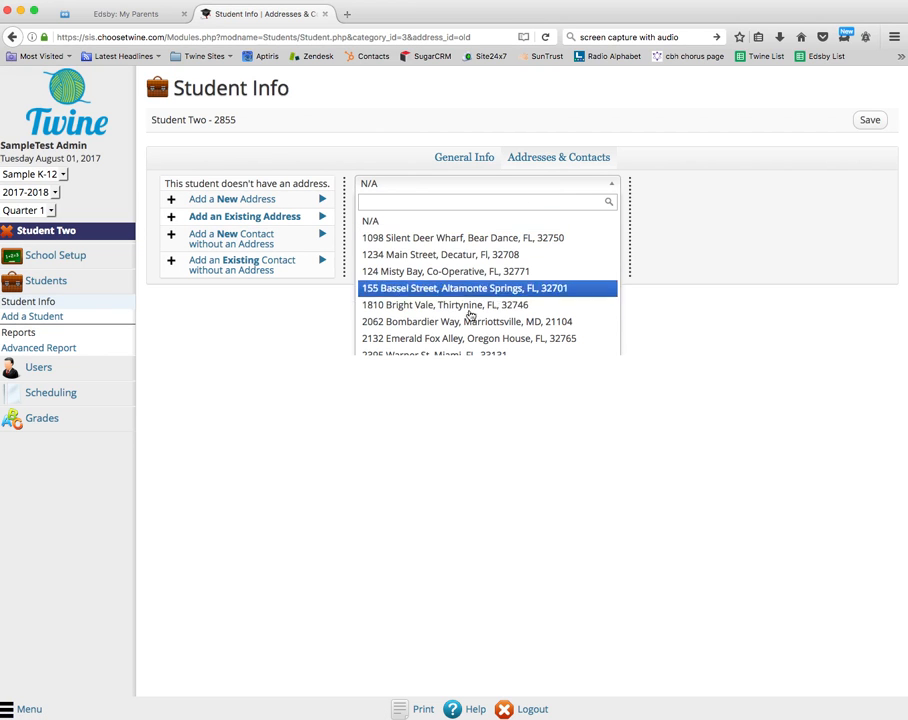
scroll(475, 308, "down", 5)
scroll(475, 308, "up", 5)
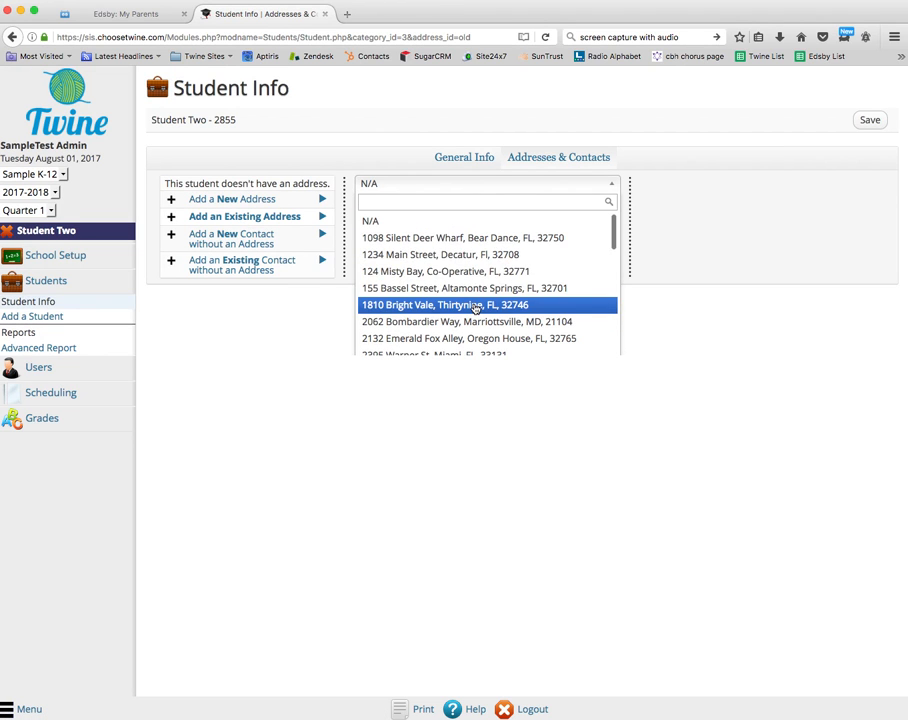
left_click(422, 256)
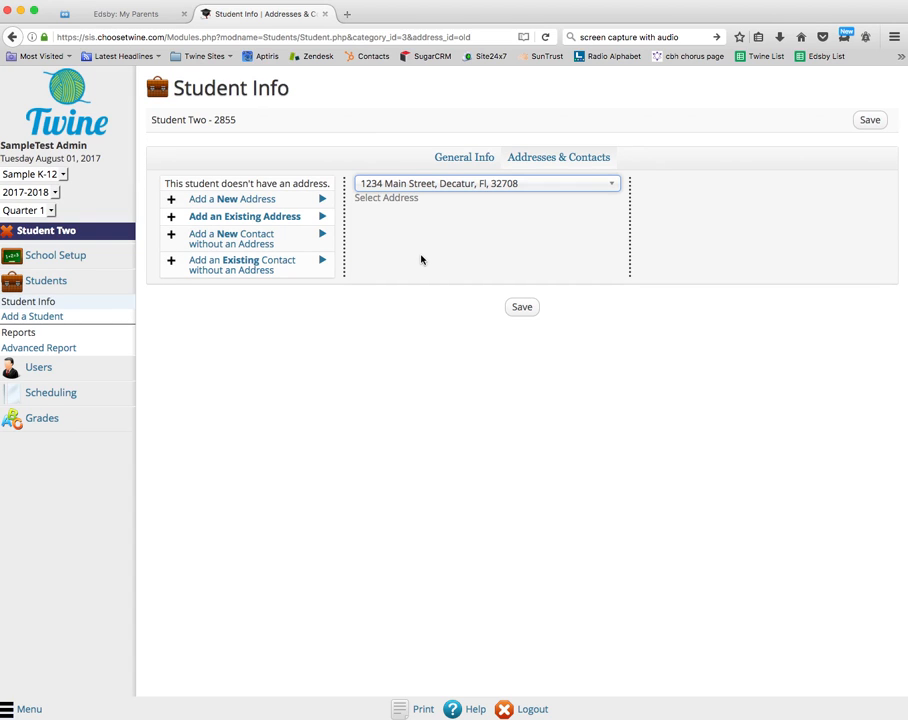
left_click(521, 309)
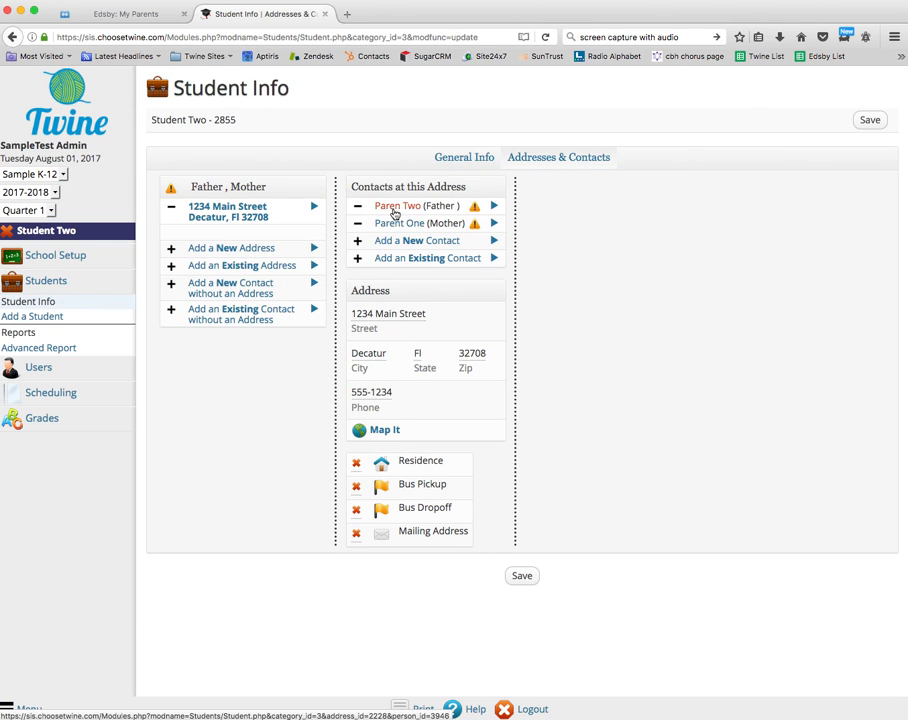
- Review the Paren Two (Father) and Parent One (Mother) contacts under Student Two, then save
left_click(397, 206)
left_click(395, 224)
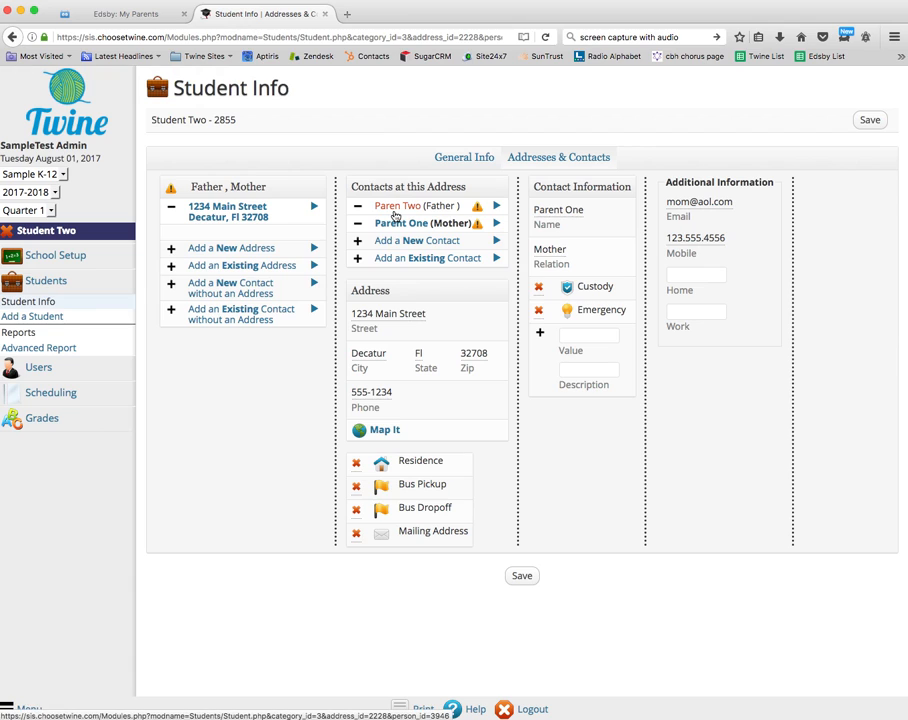
left_click(522, 577)
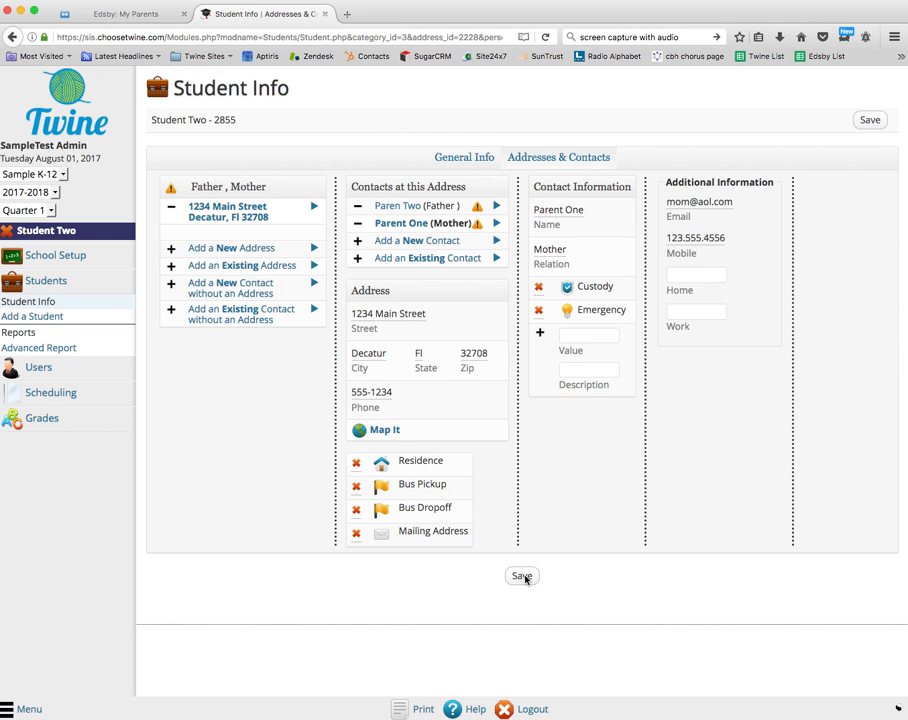